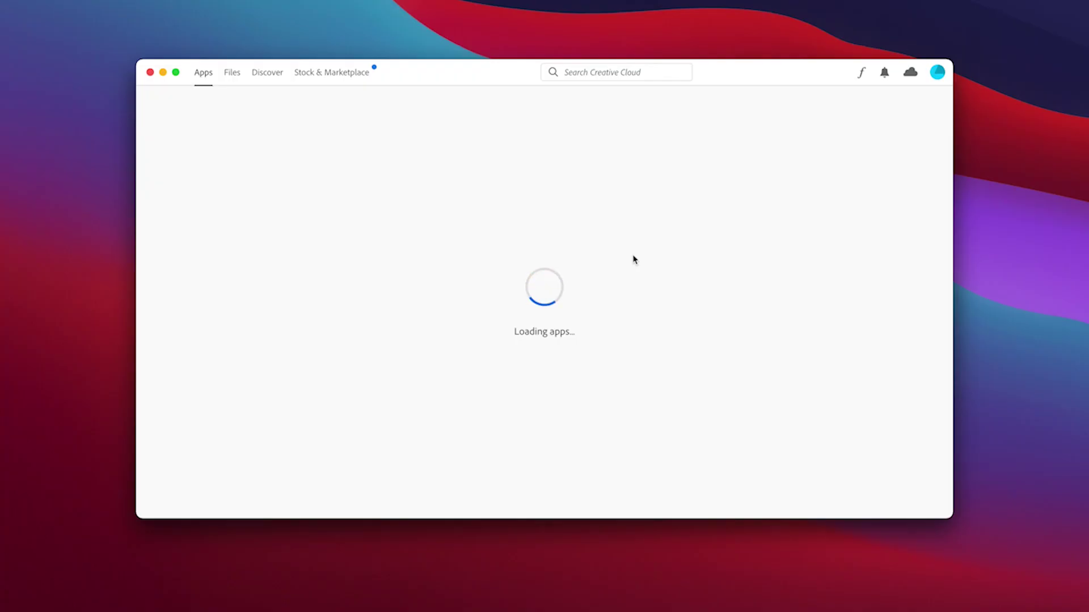
Launch Premiere Pro and start the JulsTutorial project, saving it in '2. Project File'.
left_click(868, 406)
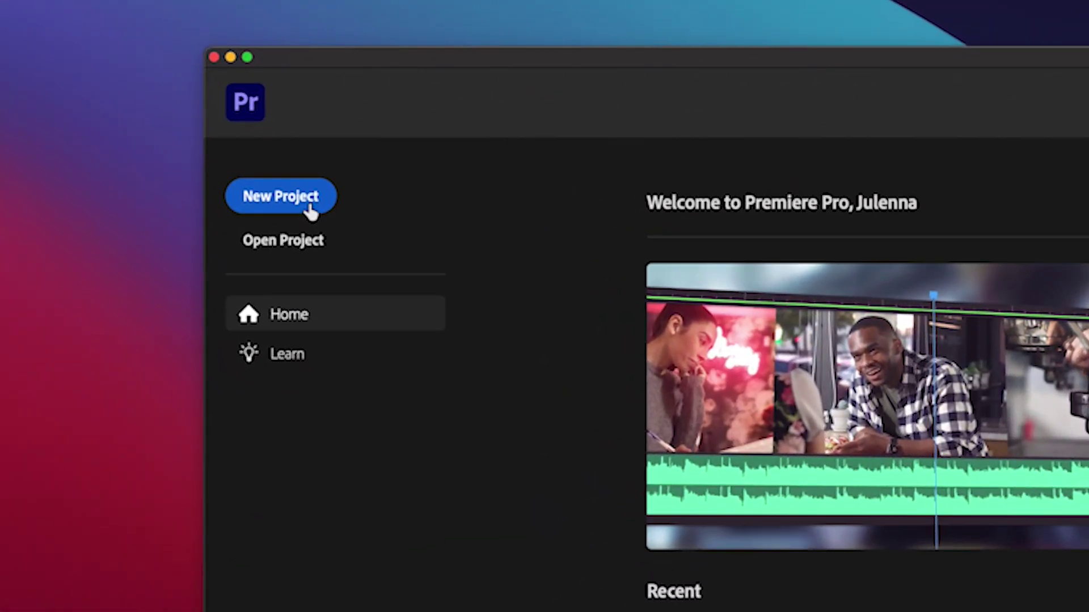
left_click(309, 209)
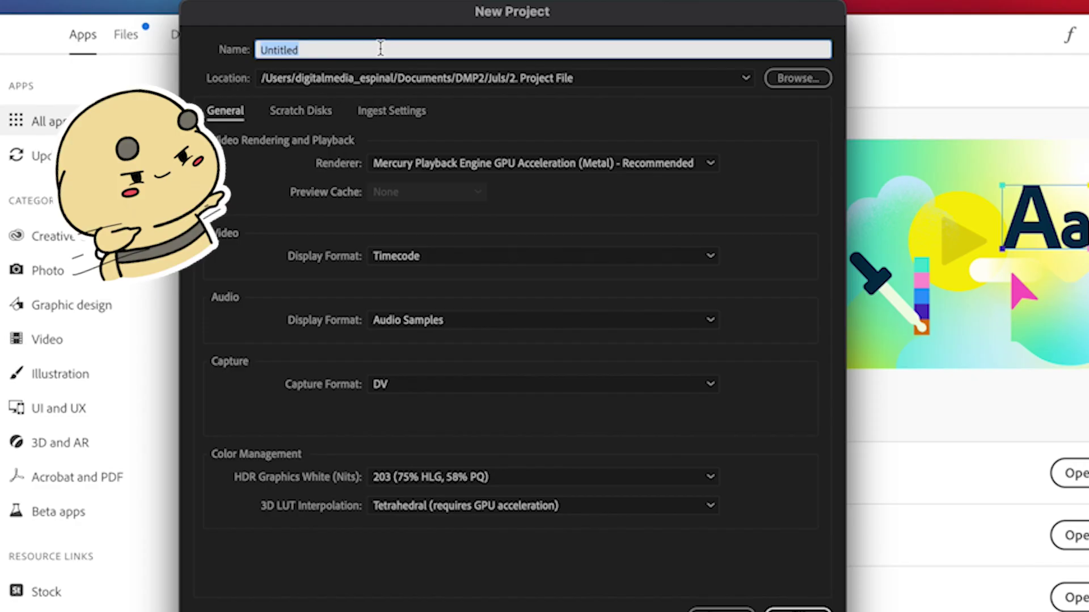
left_click(791, 82)
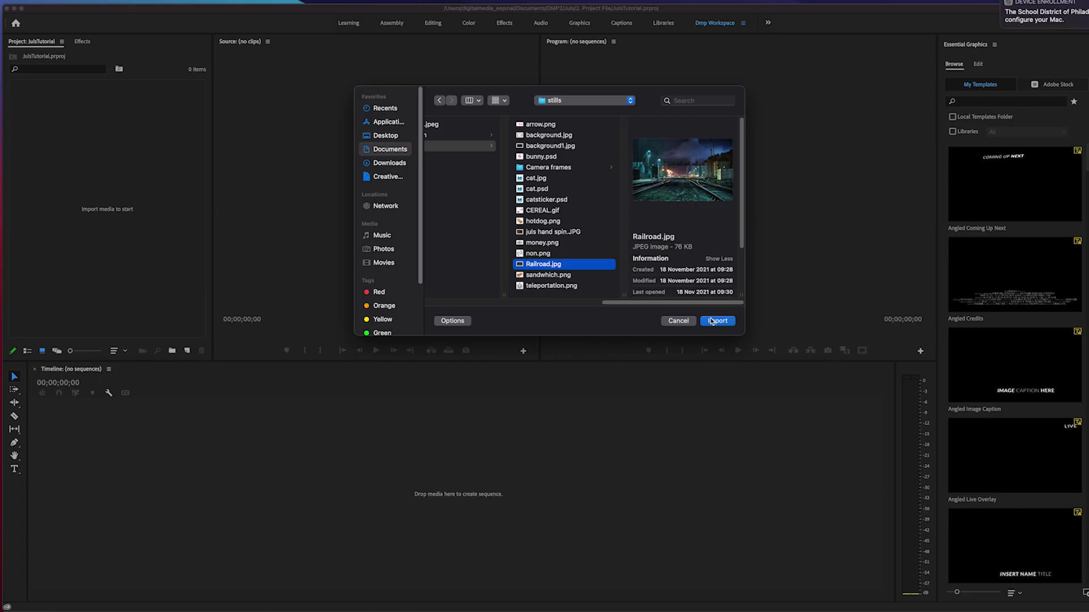
Import Railroad.jpg and the green-screen clip into the project.
key("Return")
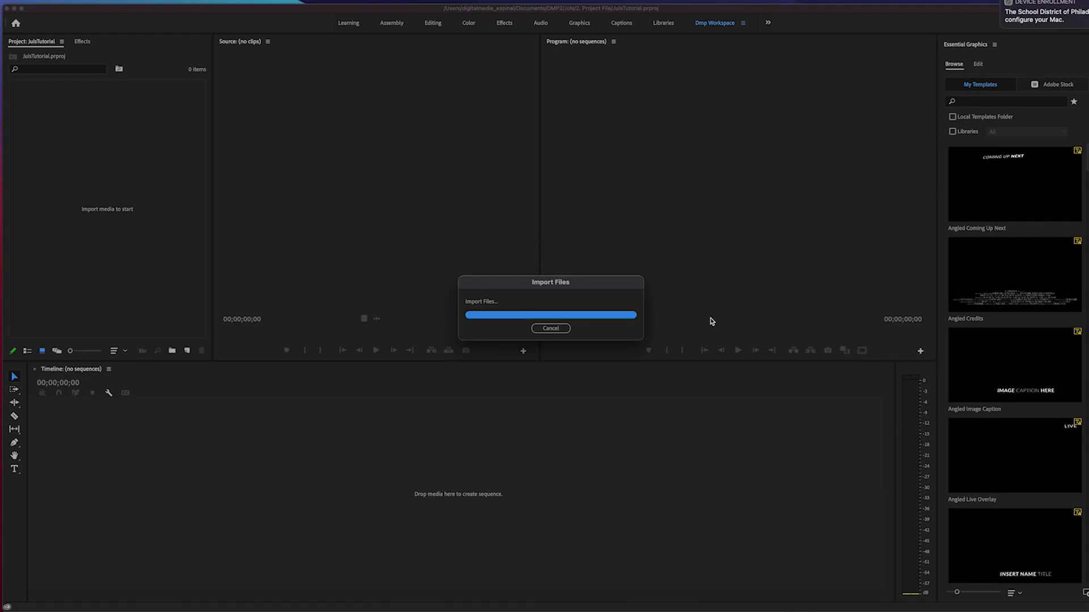
key("super+i")
key("Return")
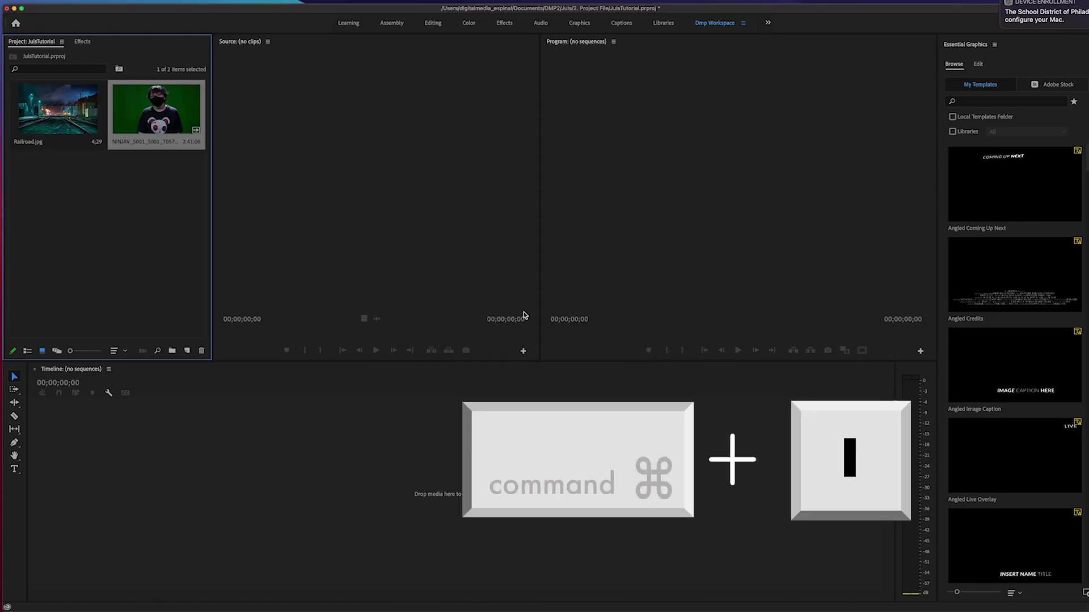
Build a sequence from the green-screen clip, with Railroad.jpg on V1 and the clip on V2.
left_click_drag(156, 113, 148, 449)
mouse_move(57, 109)
left_mouse_down()
mouse_move(167, 464)
mouse_move(192, 462)
mouse_move(198, 440)
left_mouse_up()
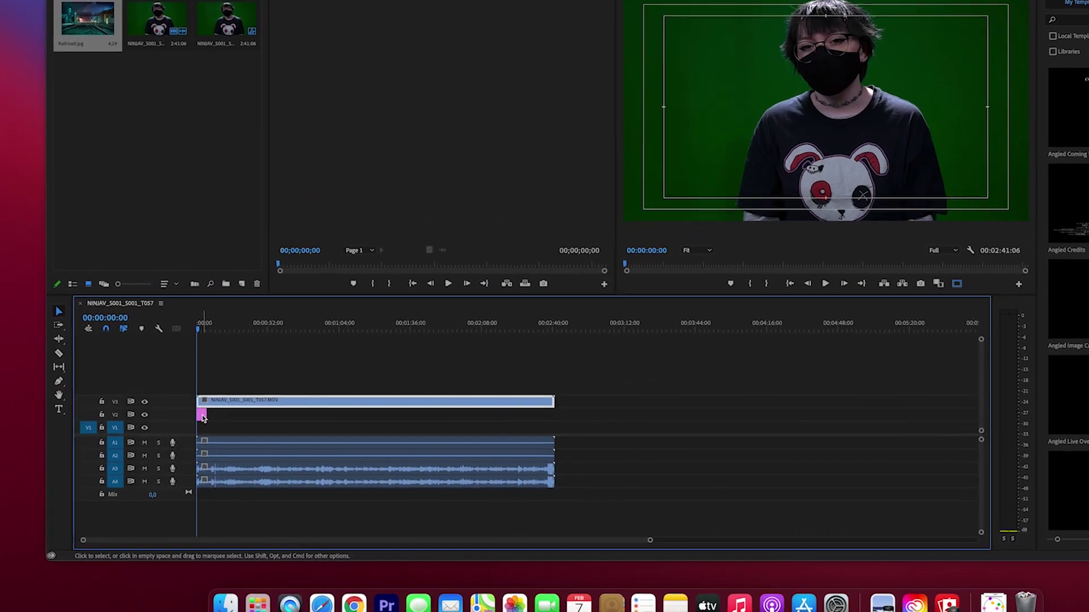
left_click_drag(205, 403, 204, 416)
left_click_drag(231, 332, 235, 357)
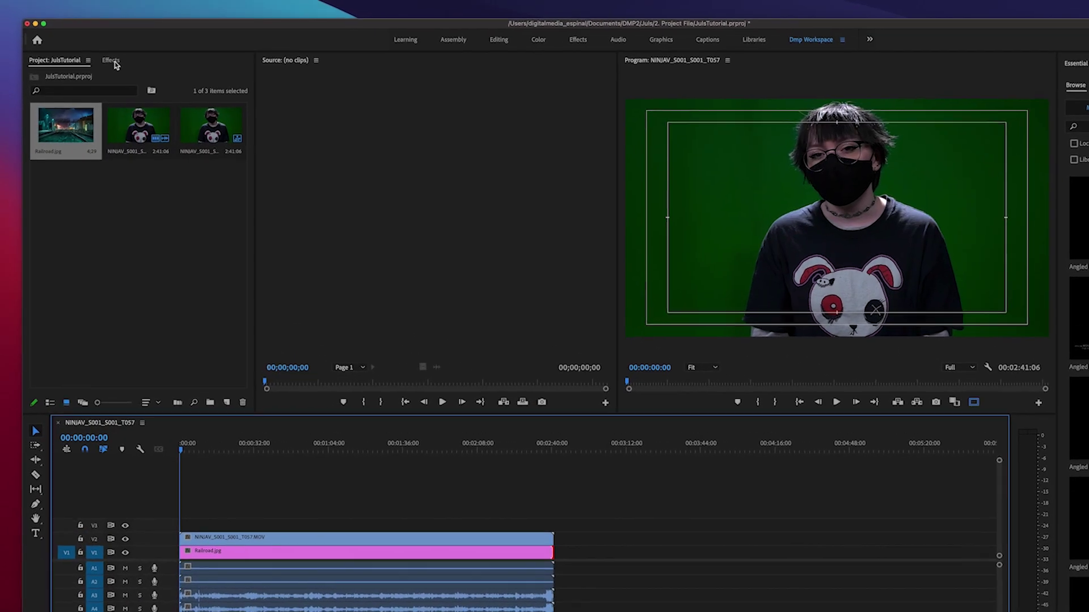
Search the Effects panel for 'ultra' to find Video Effects > Keying > Ultra Key.
left_click(84, 49)
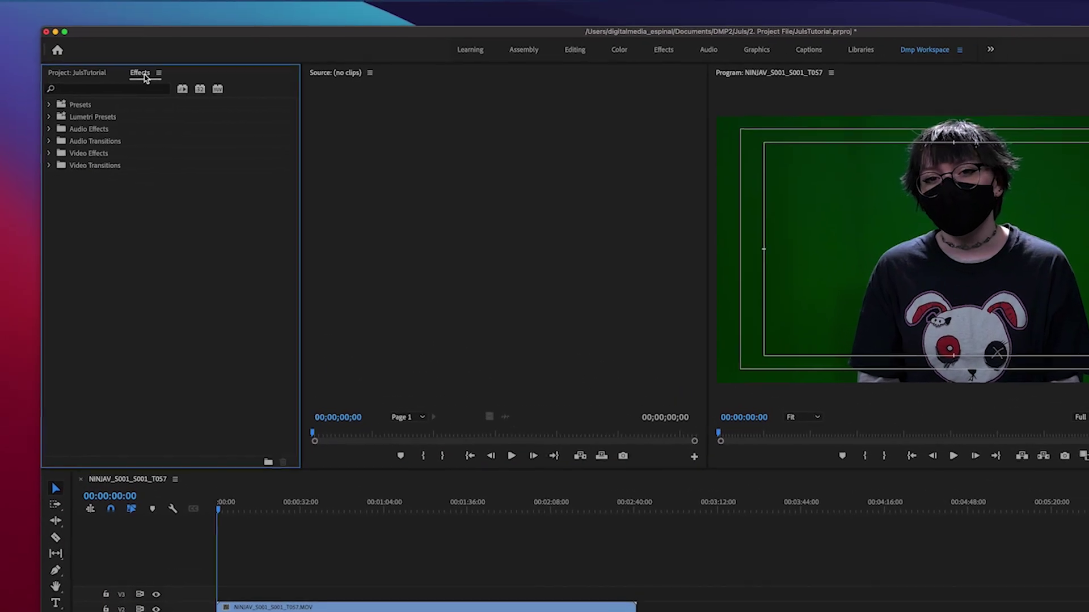
left_click(155, 116)
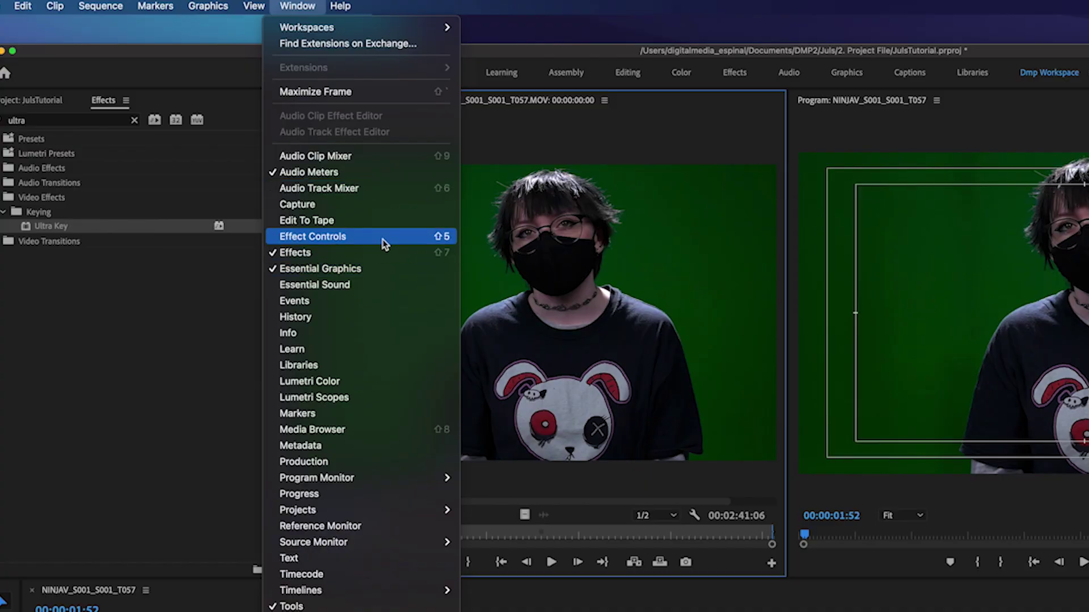
left_click(383, 242)
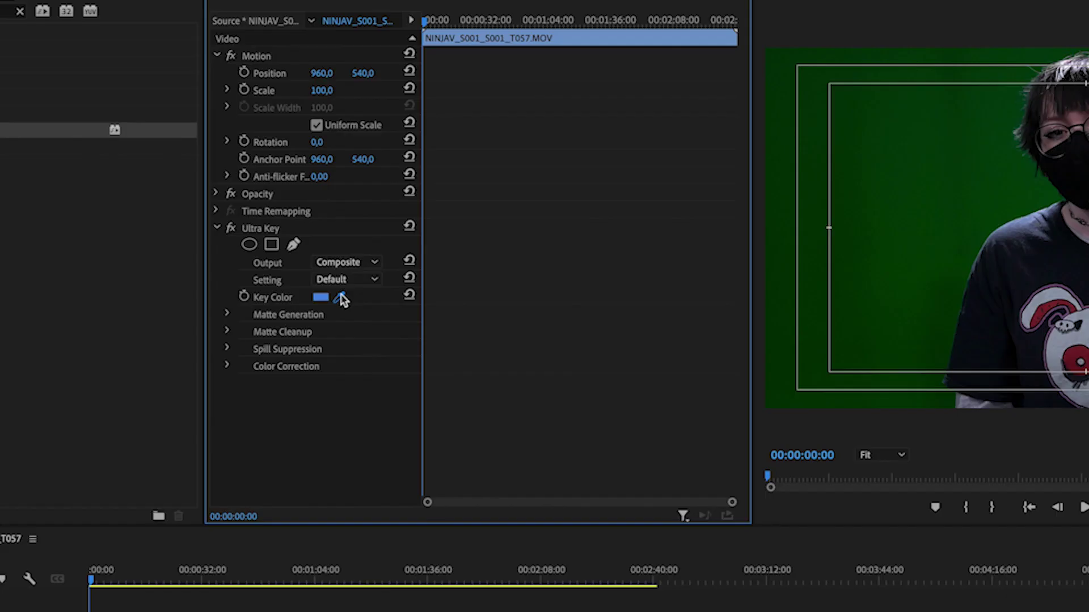
Sample the green backdrop with Ultra Key's Key Color eyedropper to remove it.
left_click(340, 299)
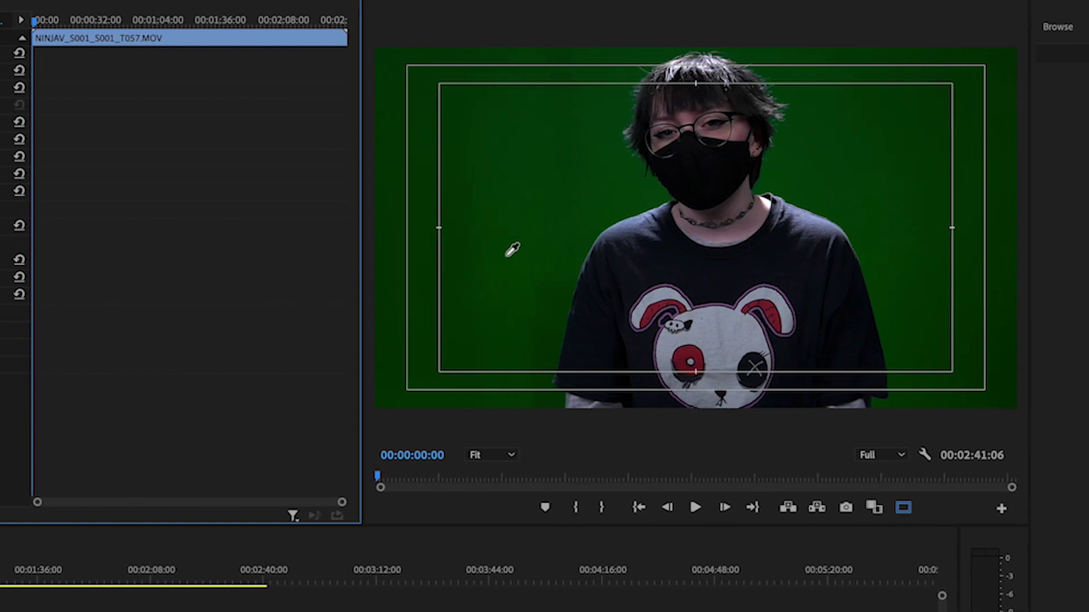
left_click(393, 262)
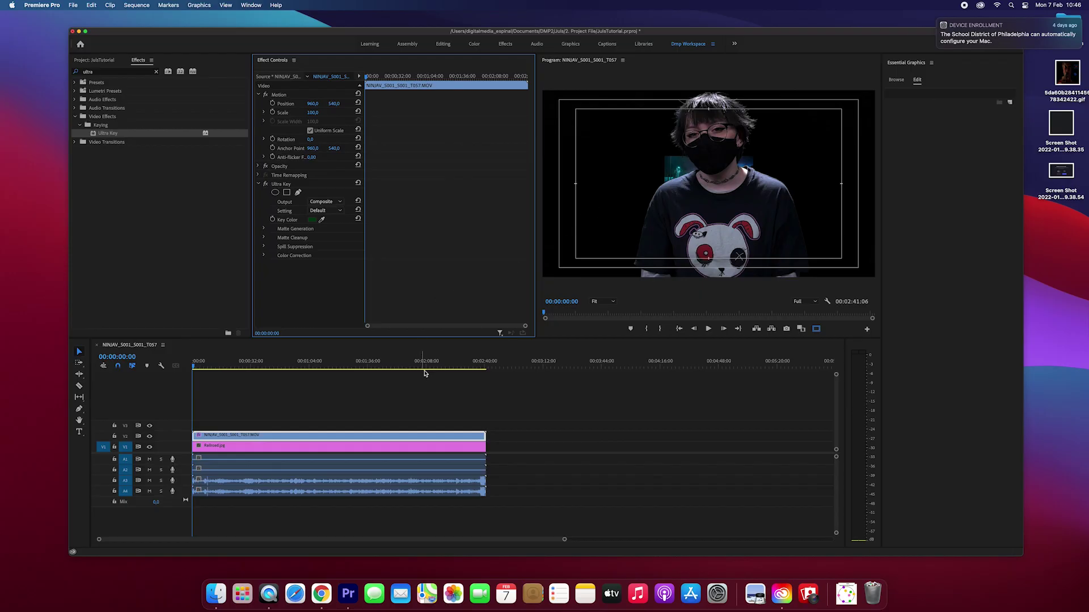
Select Railroad.jpg in the timeline to adjust its Scale.
left_click(275, 445)
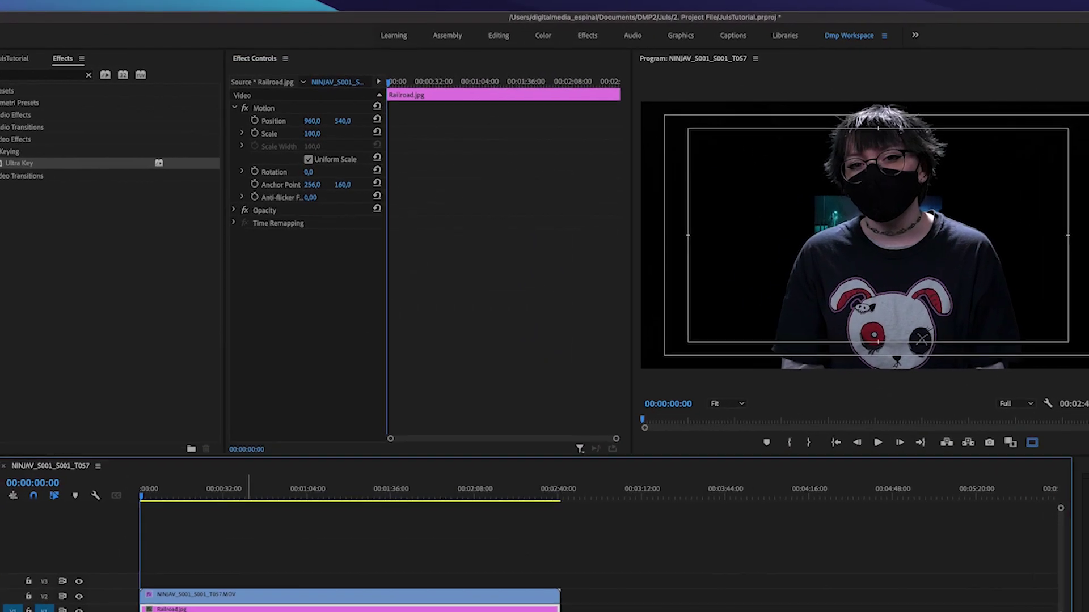